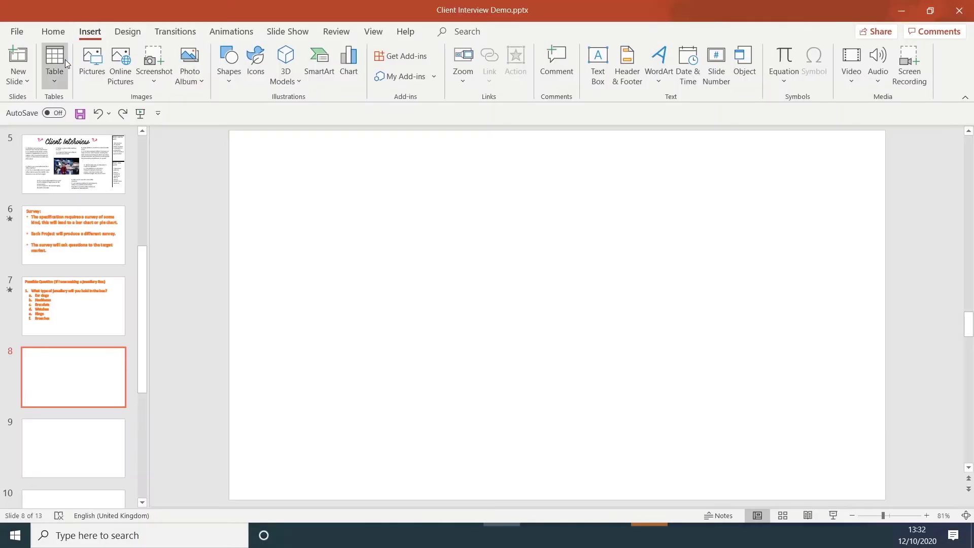
Bring up the table size grid for the blank slide 8.
click(54, 59)
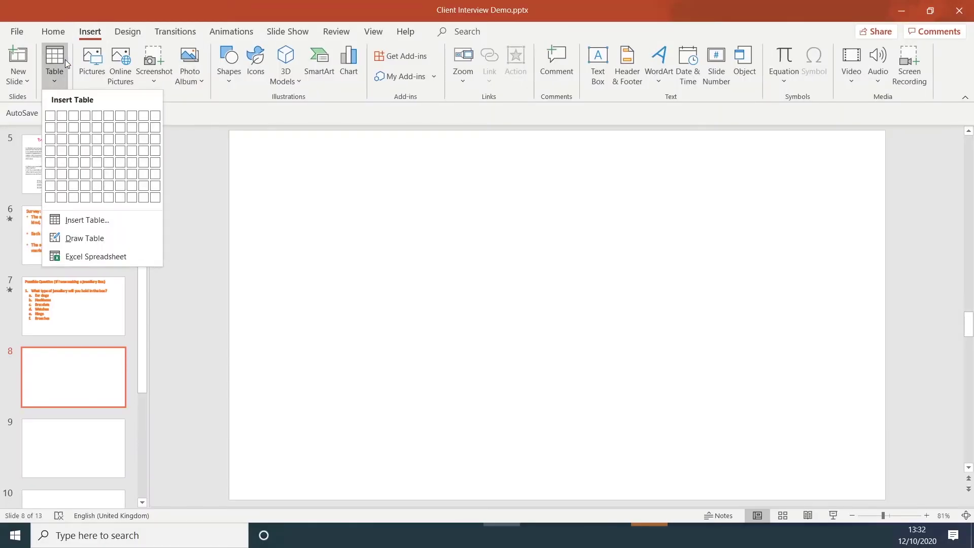
Insert a 3x6 table and copy slide 7's jewellery question list onto slide 8.
click(73, 174)
click(82, 272)
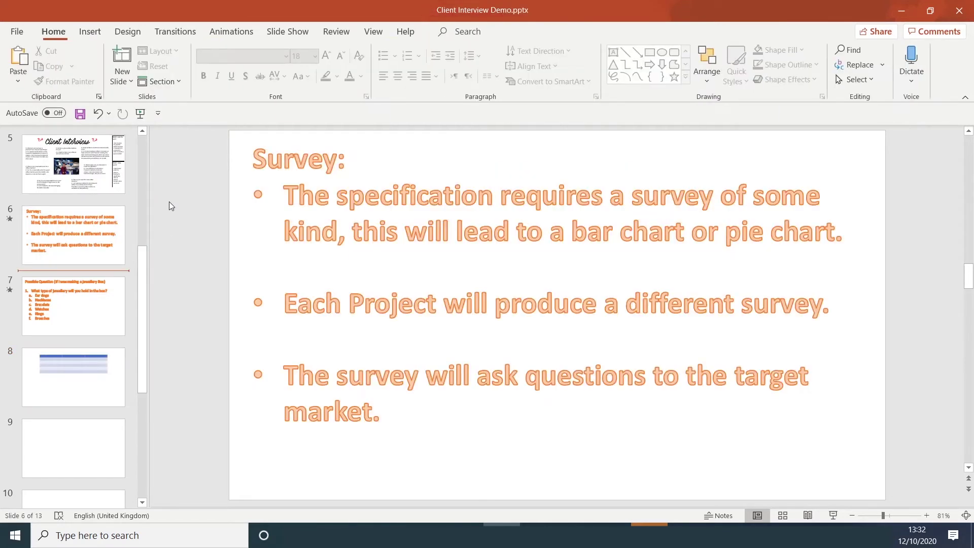
click(109, 320)
click(324, 276)
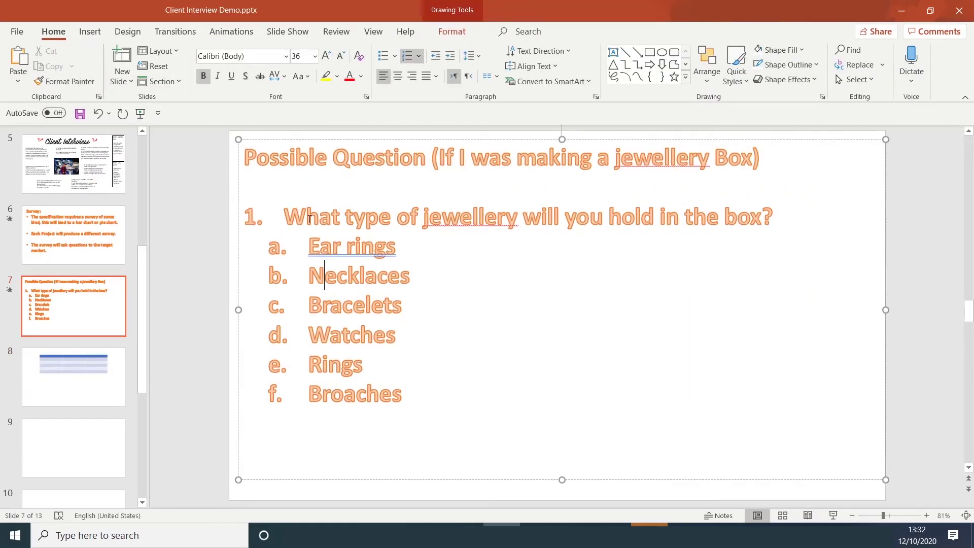
drag(285, 216, 410, 409)
key(ctrl+c)
click(91, 370)
key(ctrl+v)
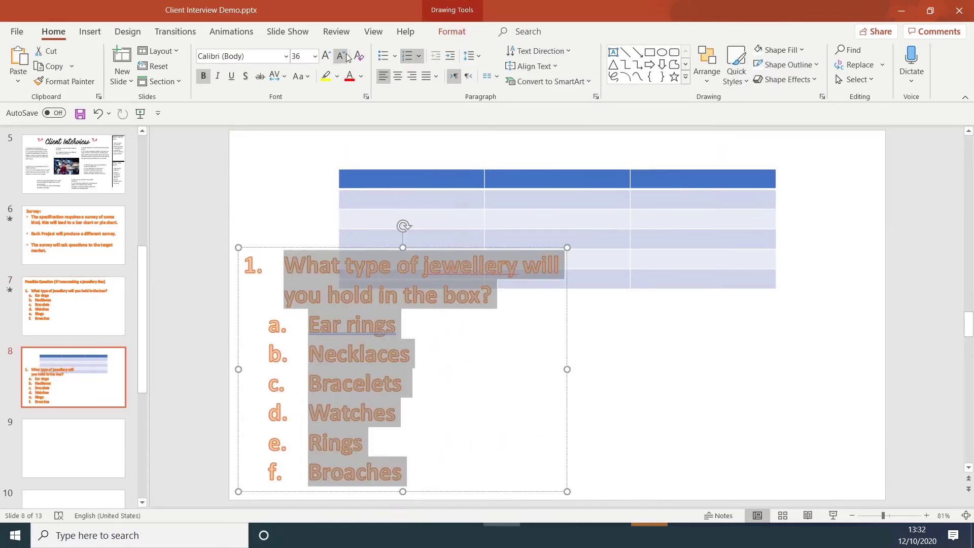
Type centred headers 'Item no', 'No of people' and '%' in the table.
click(384, 186)
text(Item no)
key(Tab)
text(No of people)
key(Tab)
text(%)
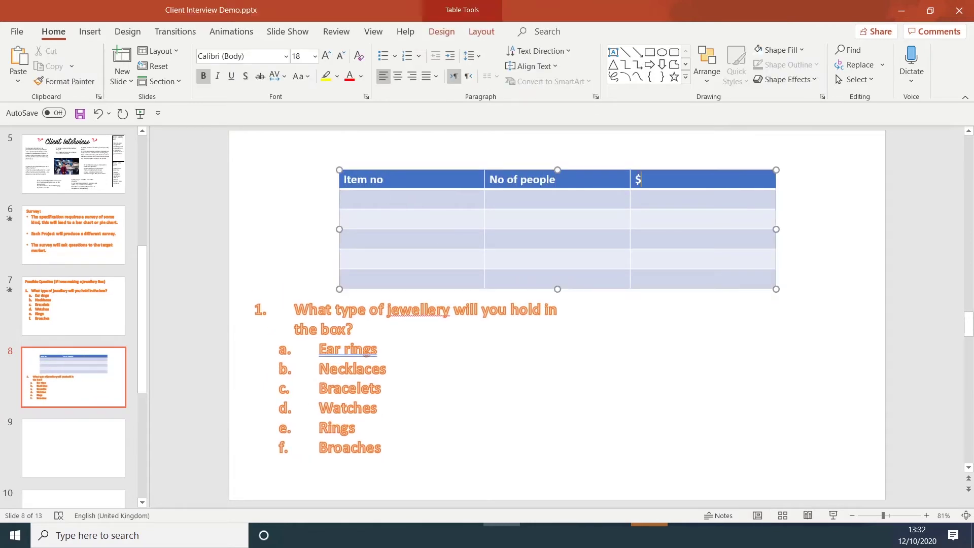
drag(659, 181, 356, 180)
key(ctrl+e)
click(450, 200)
List the items Ear rings, Necklaces, Bracelets, Watches, Rings and Broaches in the first column.
text(Ear rings)
key(Down)
text(Necklaces)
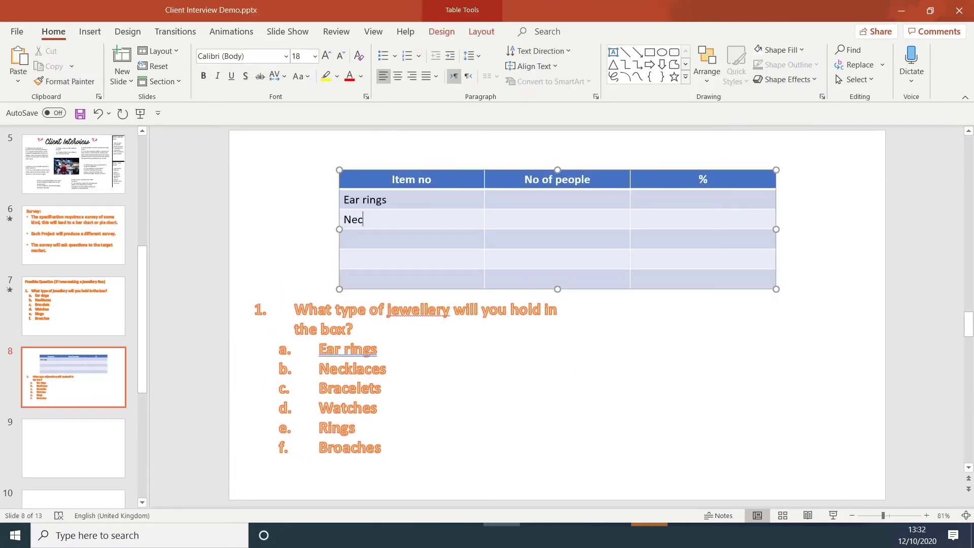
key(Down)
text(Bracelets)
key(Down)
text(Watches)
key(Down)
text(Rings)
key(Tab)
key(Tab)
key(Tab)
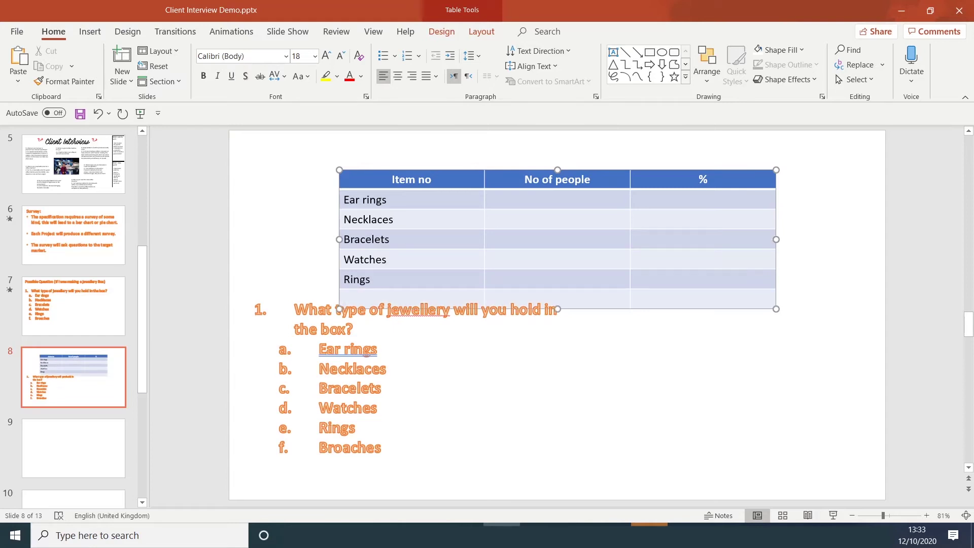
text(Broaches)
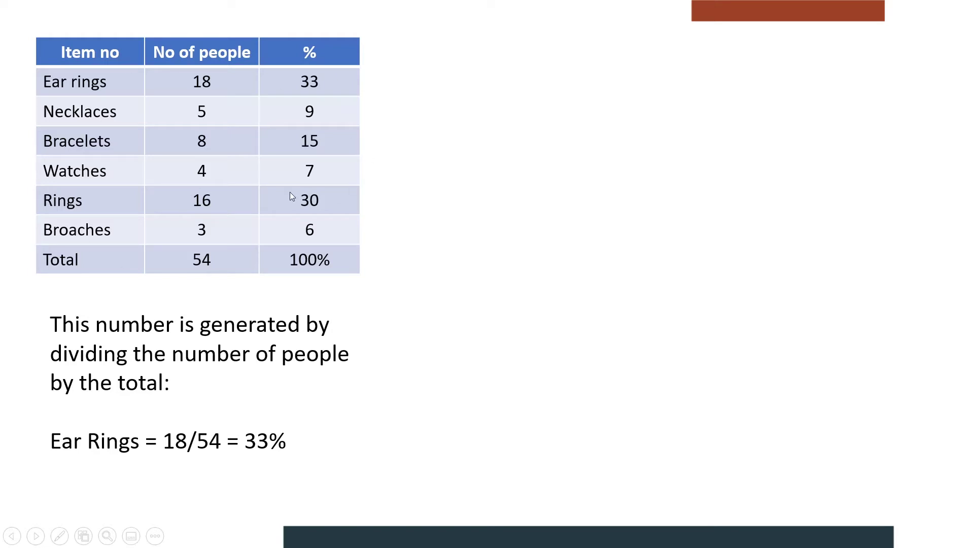
Leave the slide show and start inserting a chart on slide 8.
key(Escape)
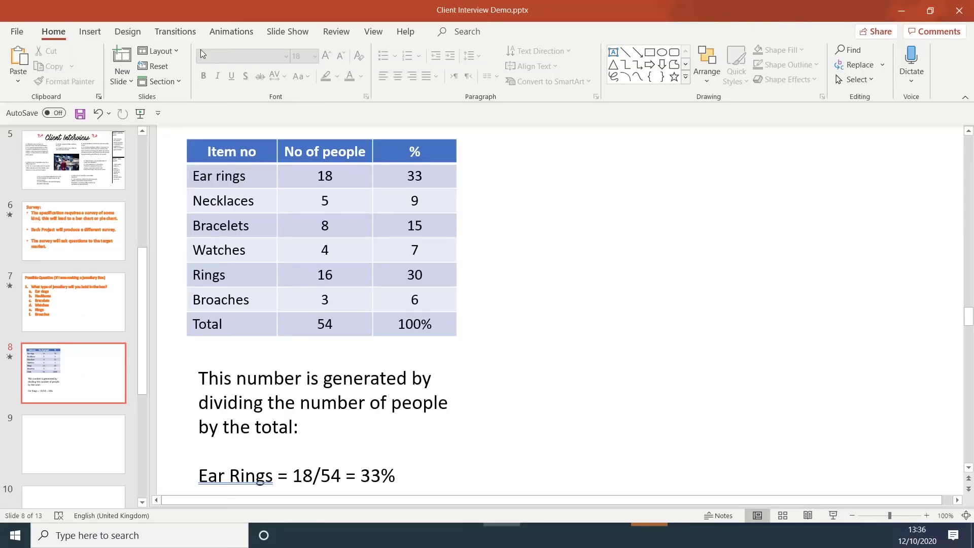
click(90, 31)
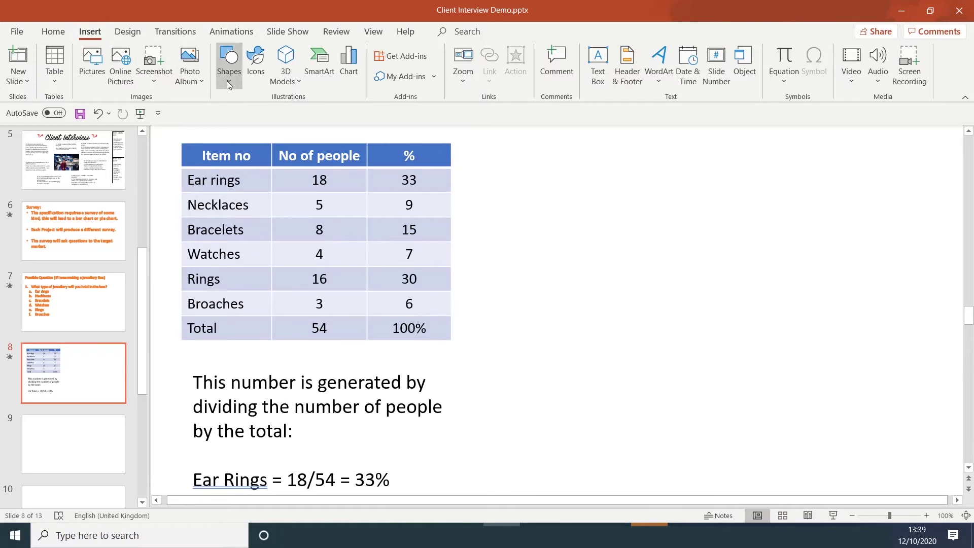
click(345, 73)
Insert a pie chart and select the table's item names and counts.
click(335, 175)
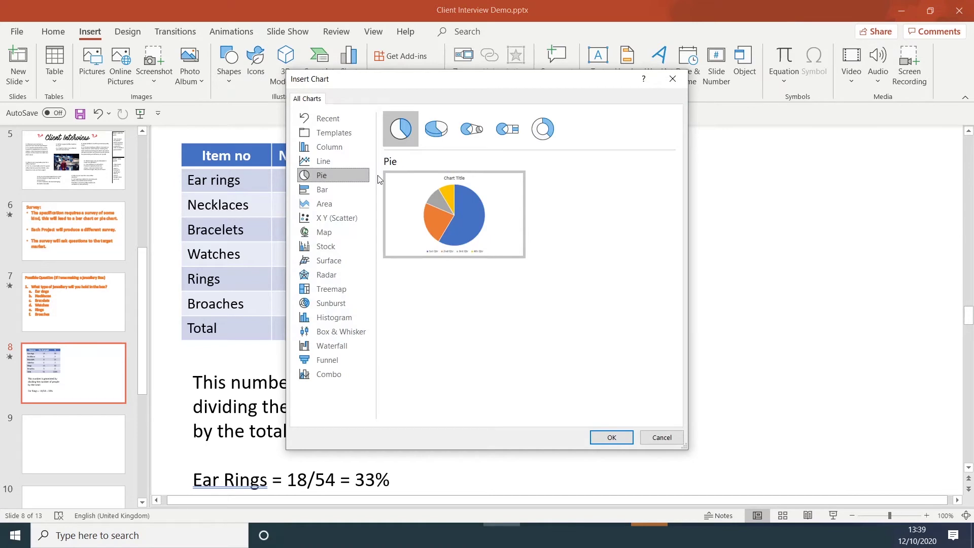
click(612, 438)
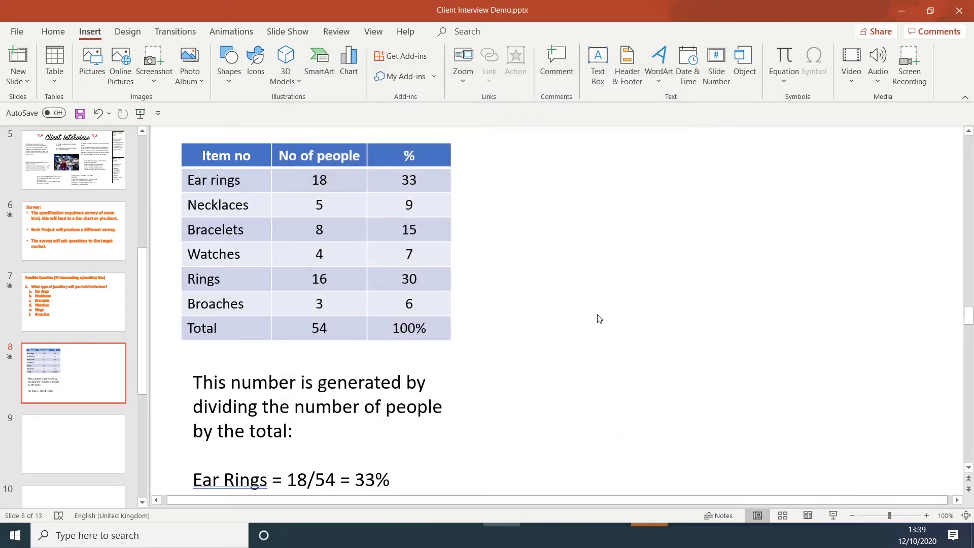
click(235, 149)
drag(204, 145, 362, 270)
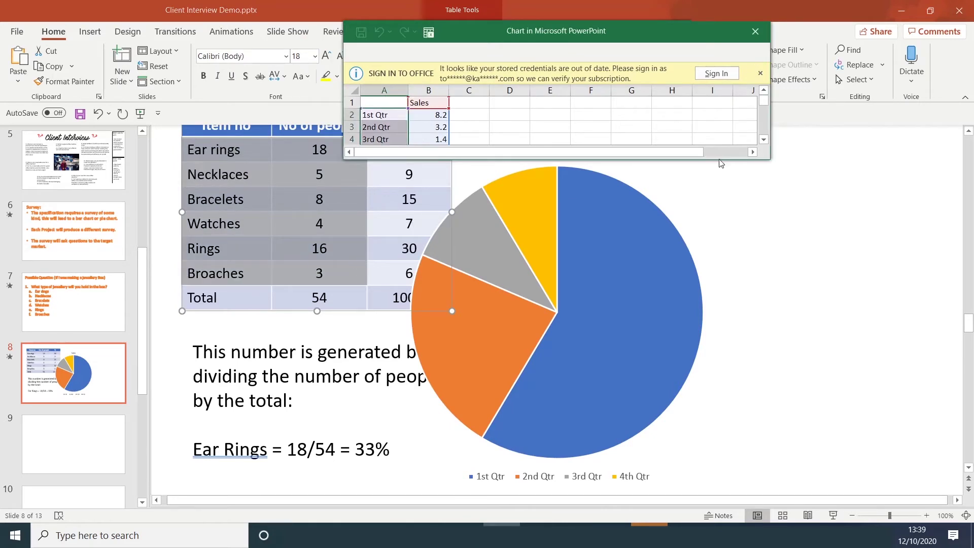
Paste the items and counts into cell A2 of the chart data sheet.
drag(722, 161, 722, 326)
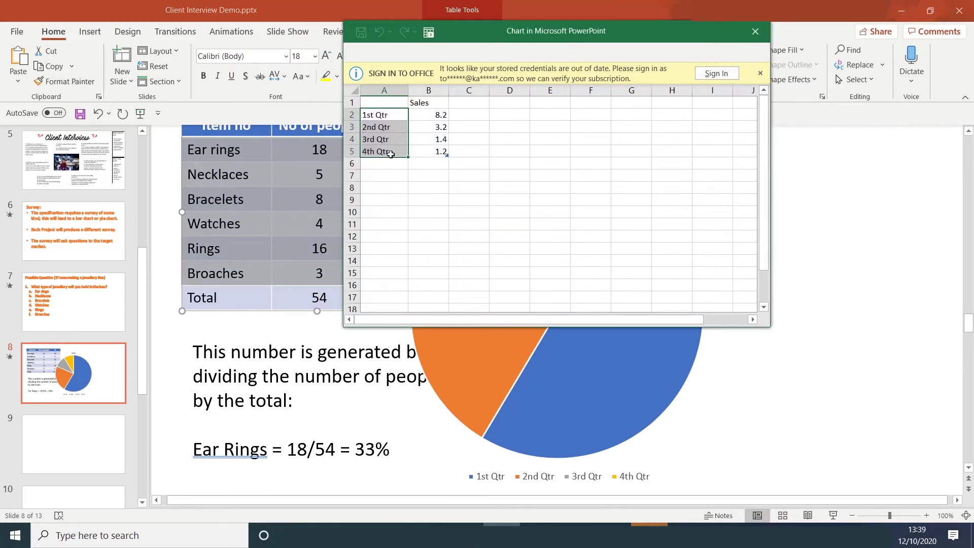
click(393, 131)
key(ctrl+v)
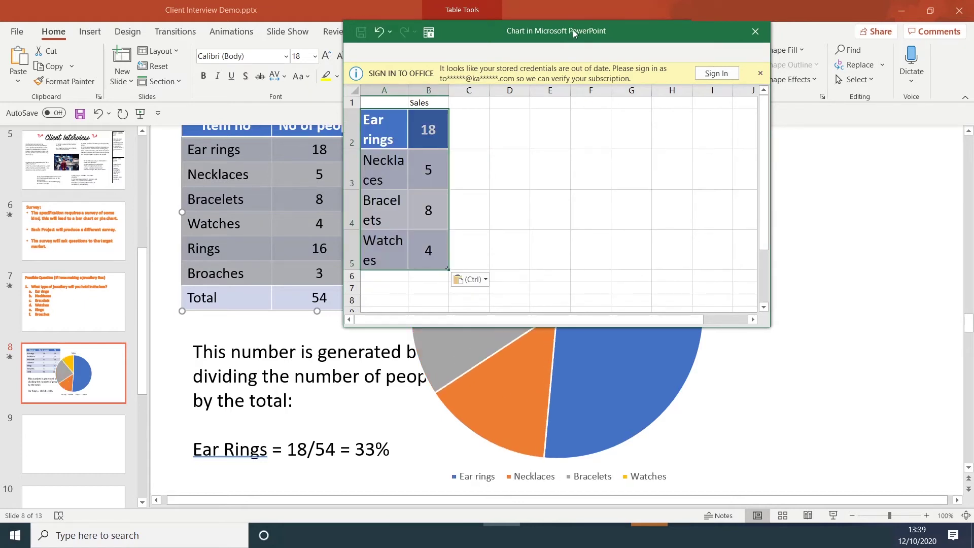
drag(573, 30, 676, 54)
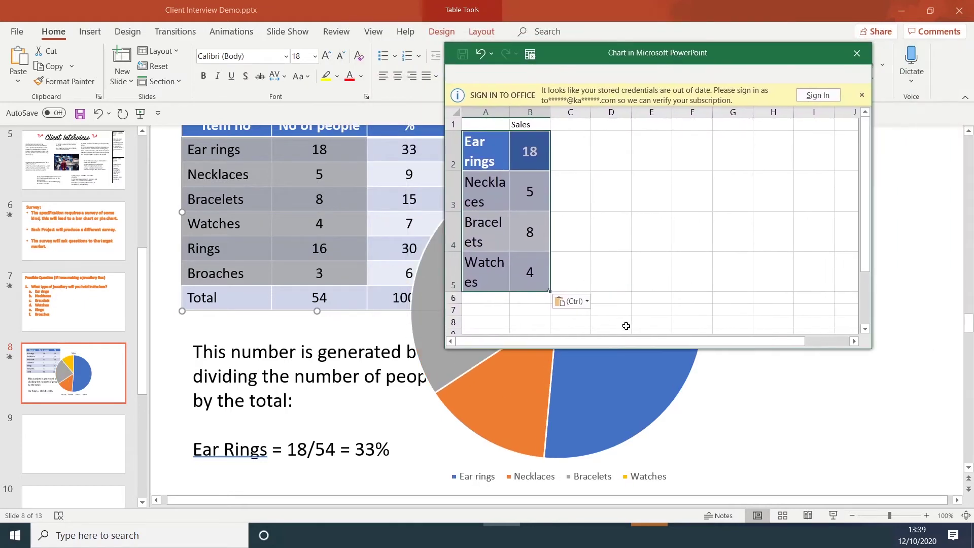
drag(632, 348, 611, 189)
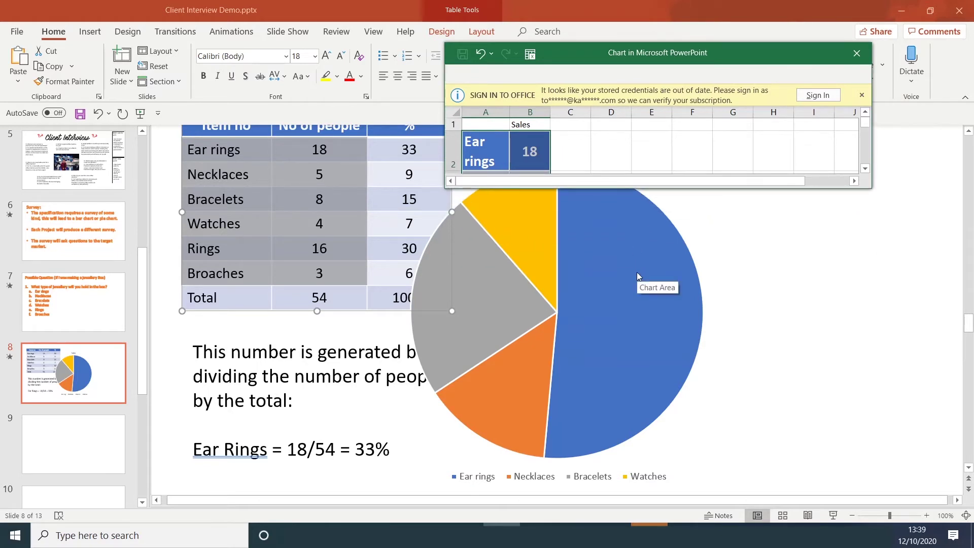
click(742, 270)
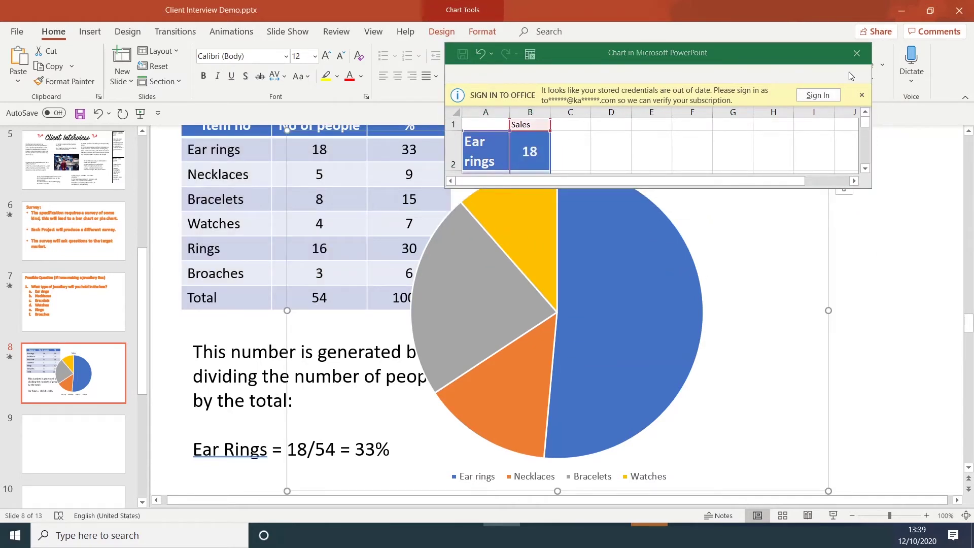
Close the chart data sheet and shrink the pie chart to fit beside the table.
click(857, 53)
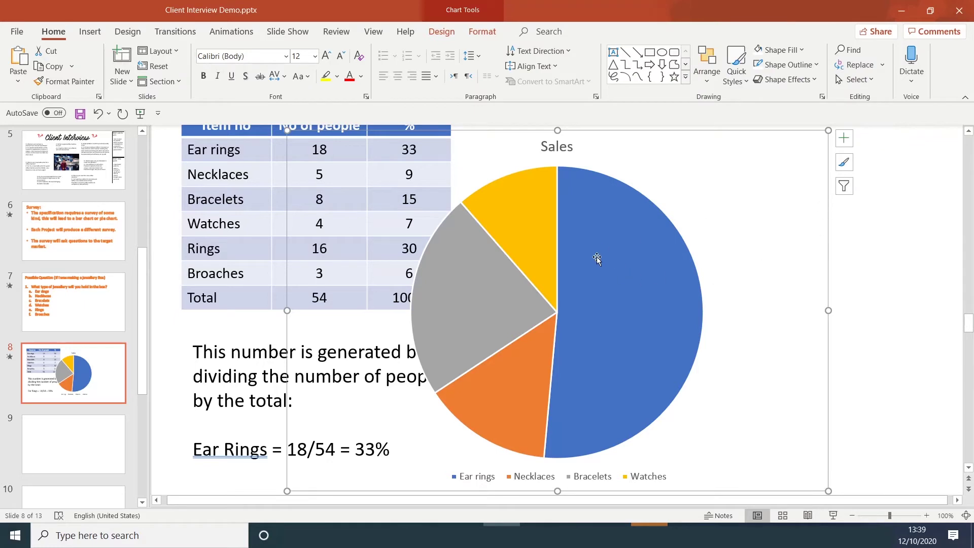
drag(827, 129, 754, 165)
scroll(648, 155, up, 1)
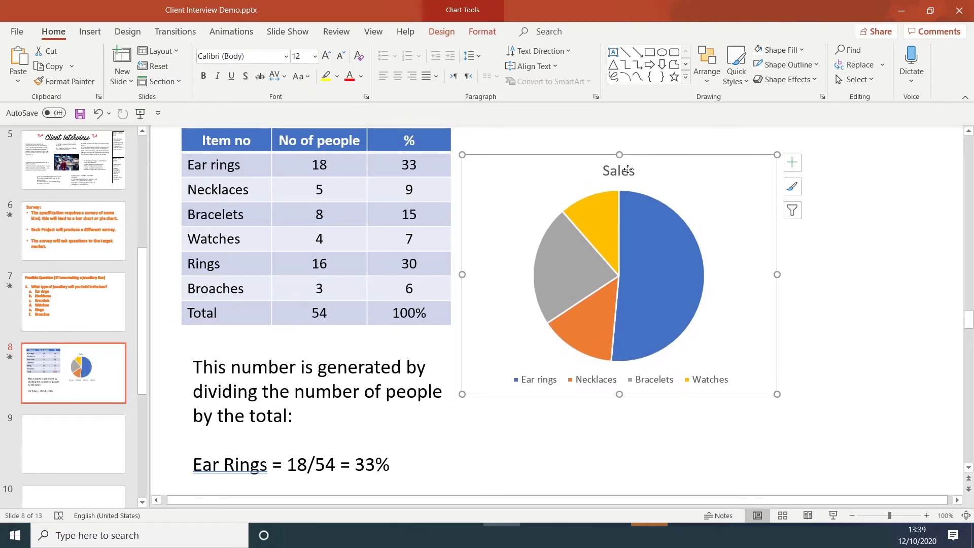
Replace the Sales title with 'What type of jewellery will you hold in the box?'.
click(611, 171)
double_click(612, 171)
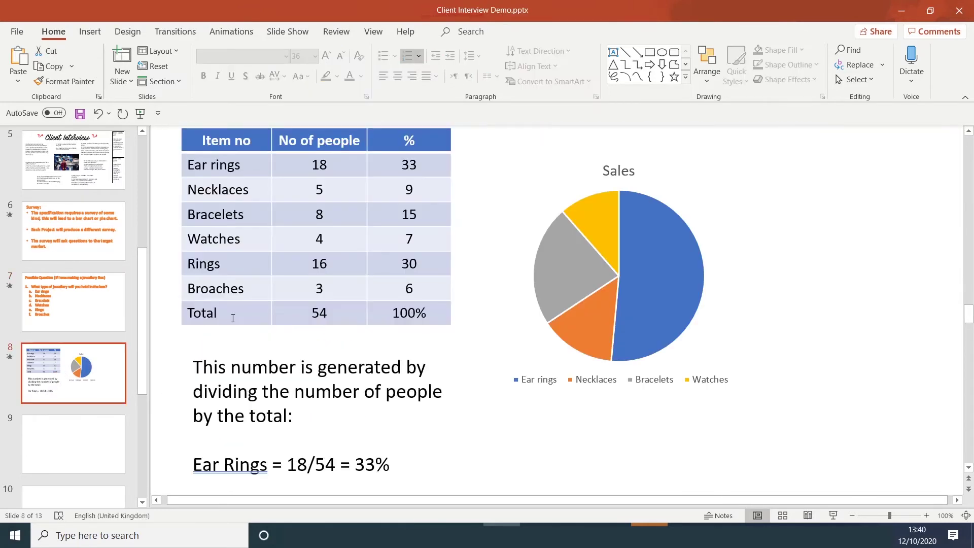
click(605, 171)
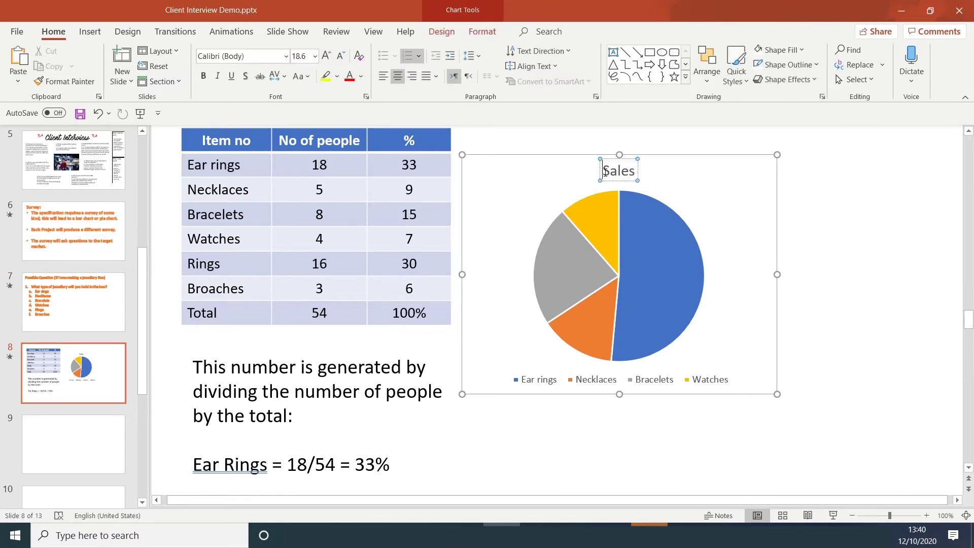
double_click(631, 171)
key(ctrl+v)
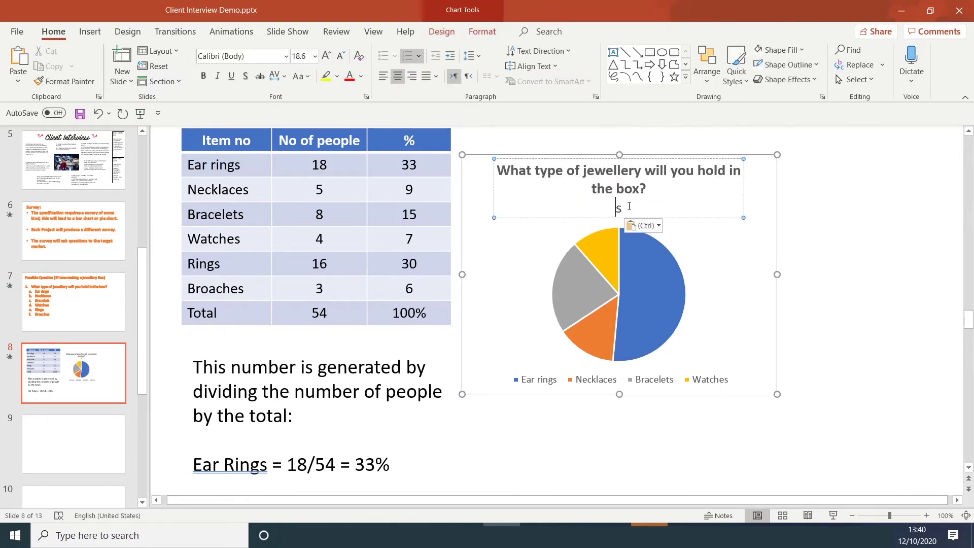
key(BackSpace)
key(Delete)
click(848, 257)
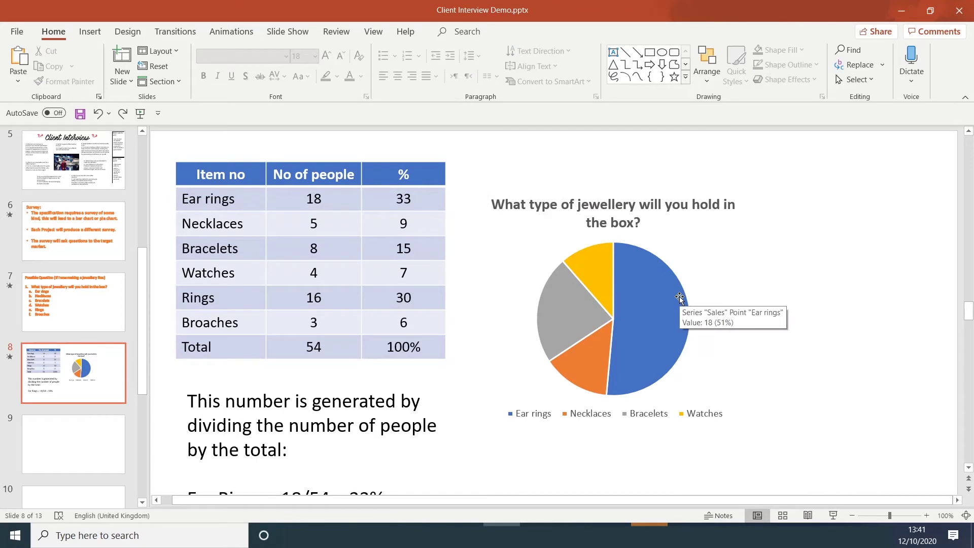
Add slice data labels showing both value and percentage, e.g. 18, 52%.
click(680, 298)
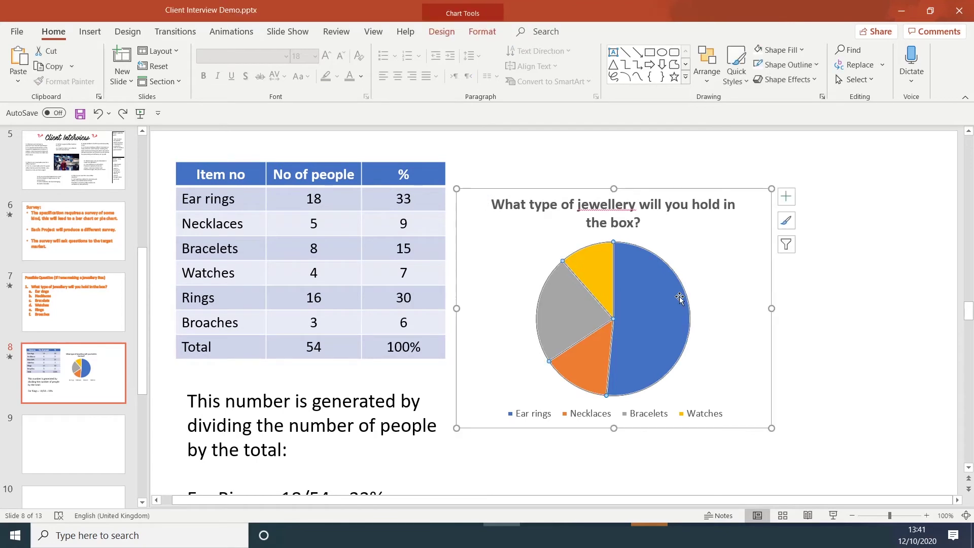
click(787, 198)
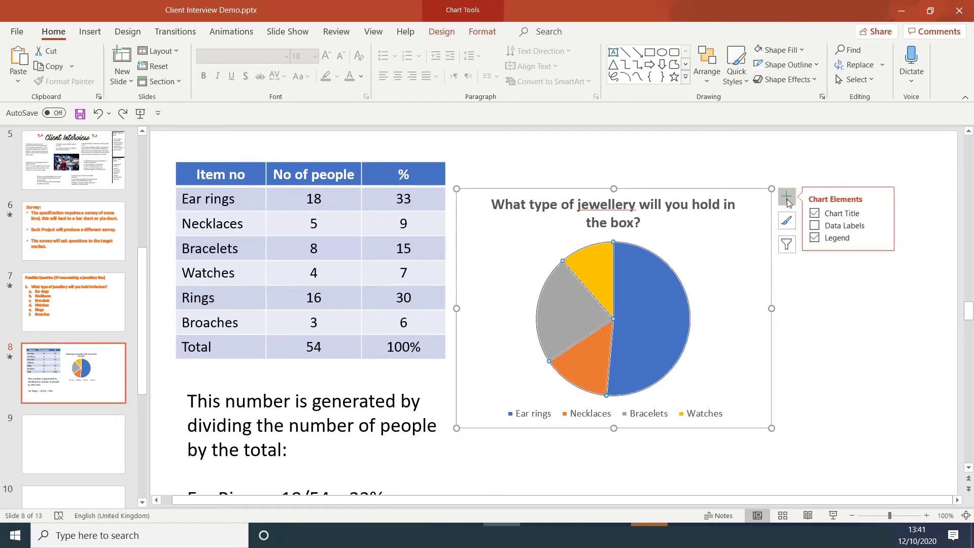
click(814, 226)
click(883, 226)
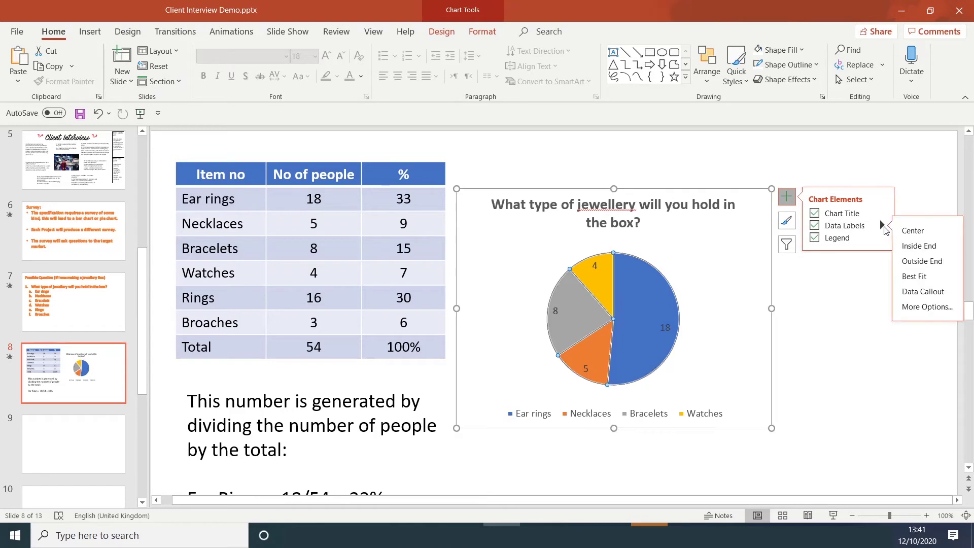
click(913, 307)
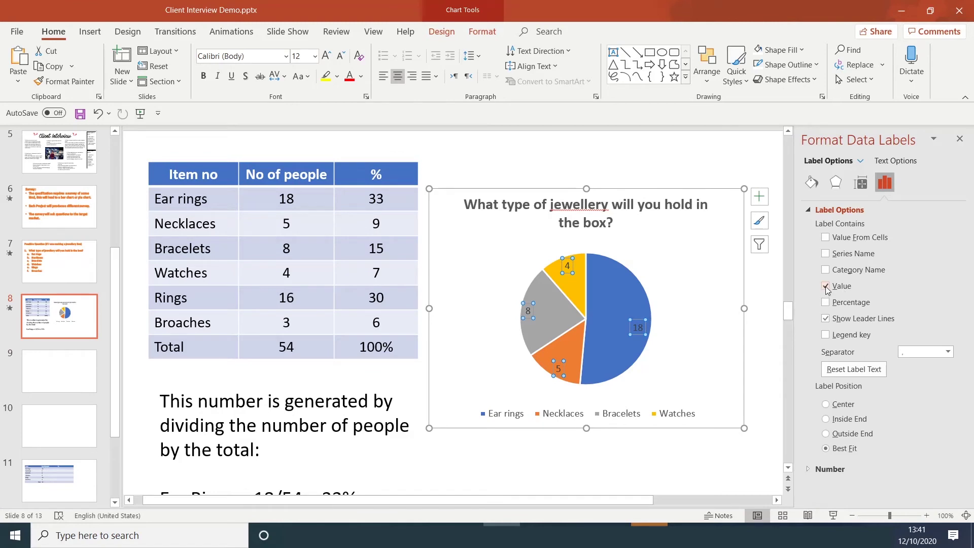
click(826, 303)
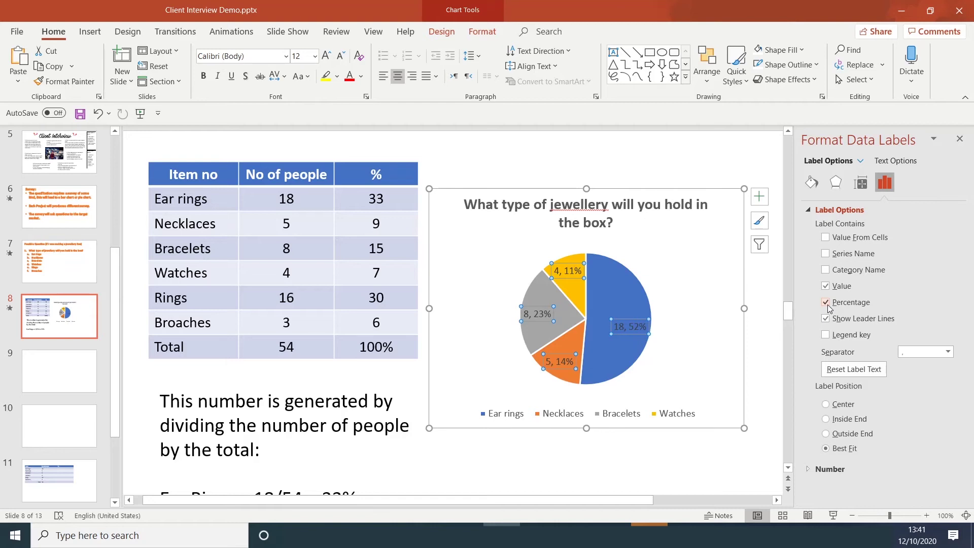
click(959, 138)
Paste all six table rows, Ear rings to Broaches with counts, into the chart data at A2.
right_click(712, 239)
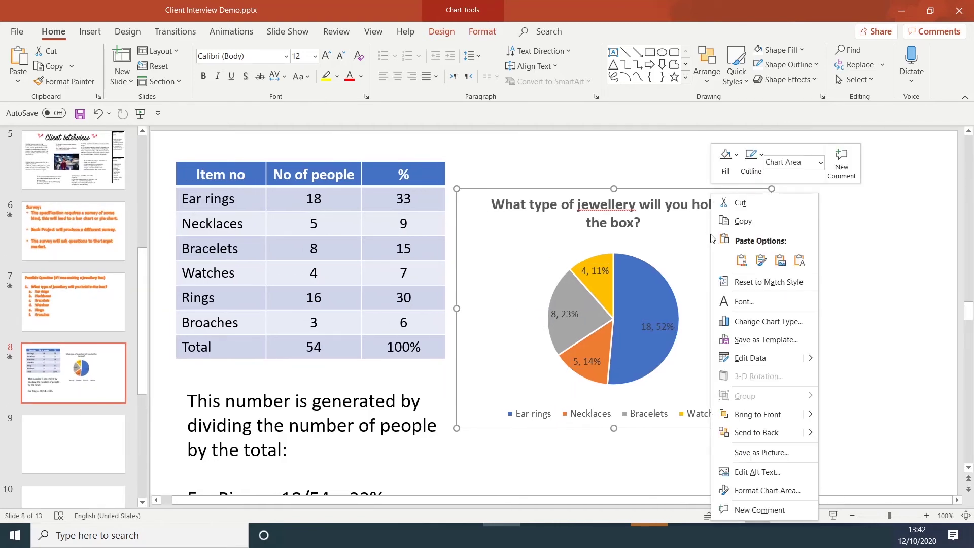
click(751, 358)
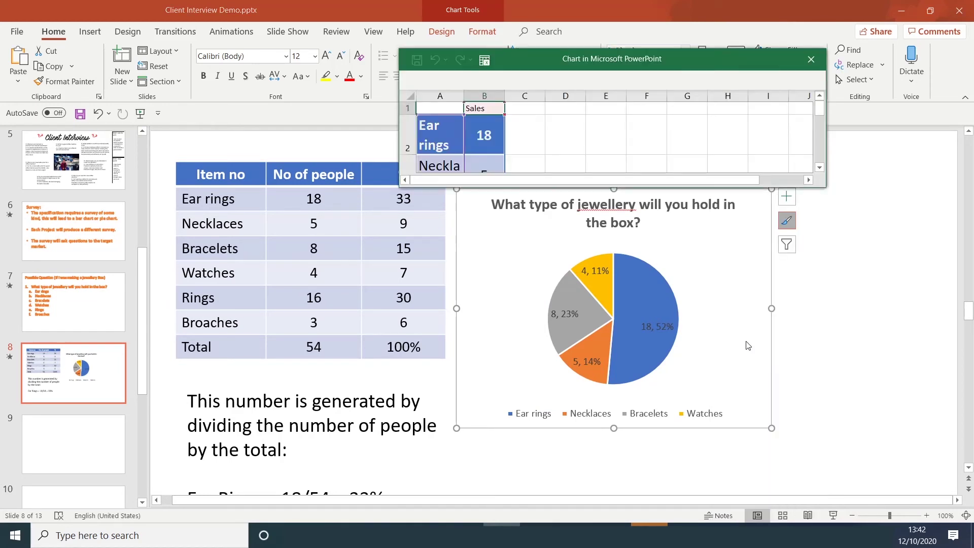
click(554, 151)
drag(636, 189, 636, 377)
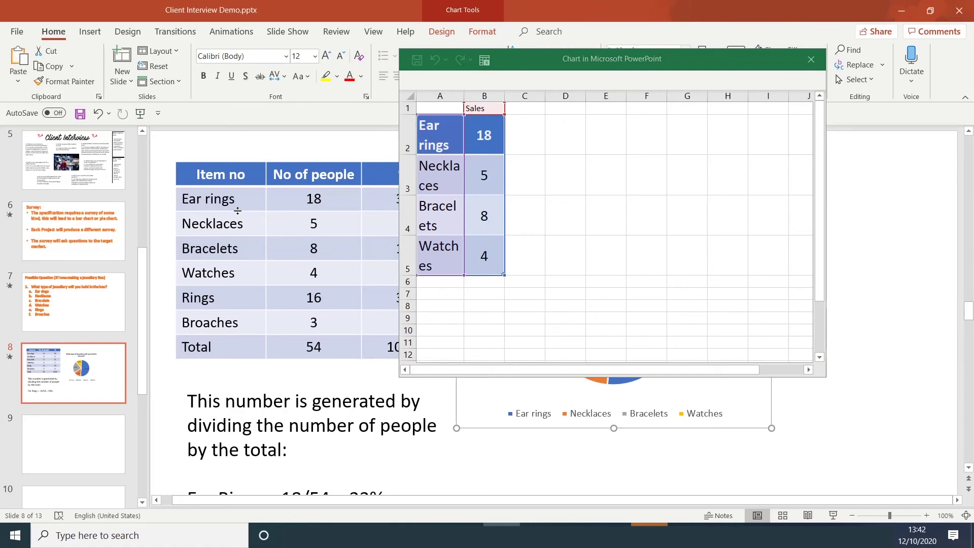
drag(216, 197, 344, 321)
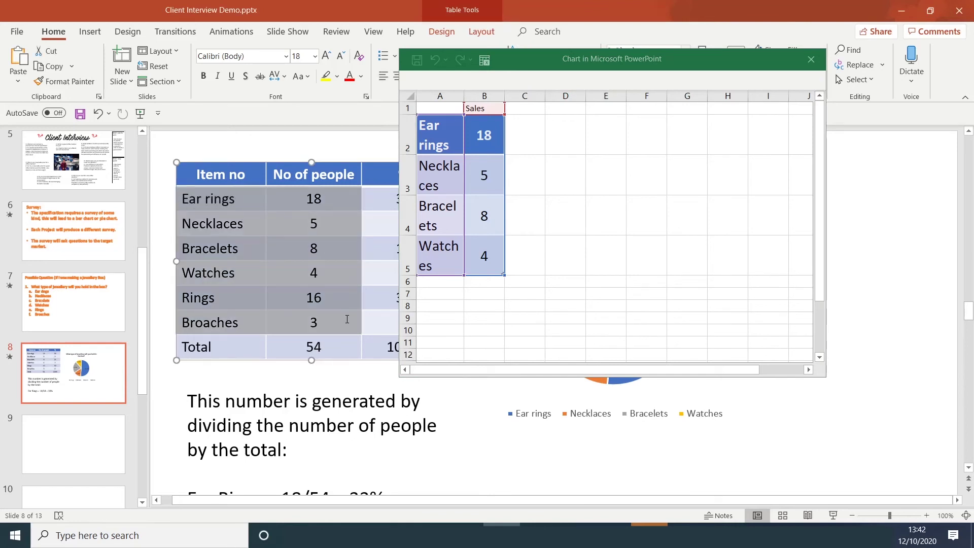
key(ctrl+c)
click(442, 135)
key(ctrl+v)
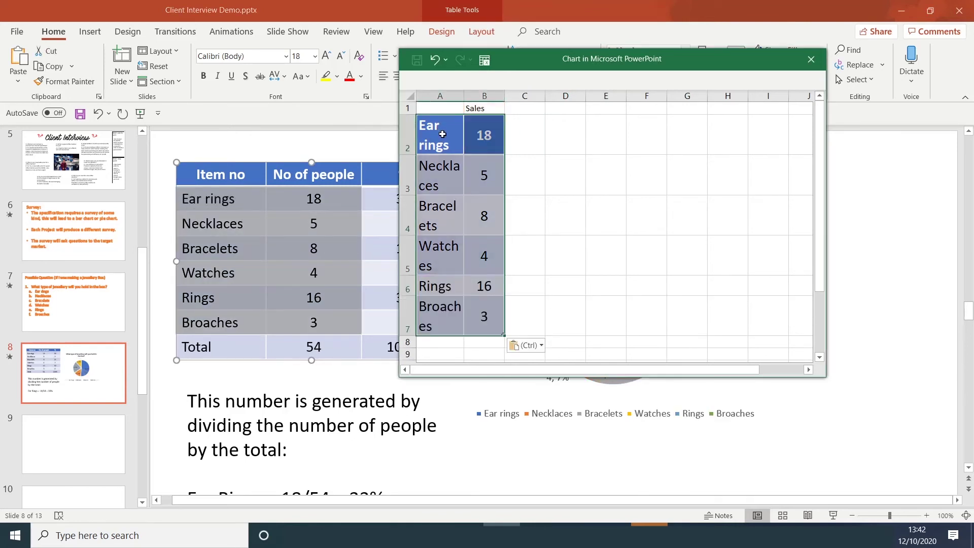
click(811, 59)
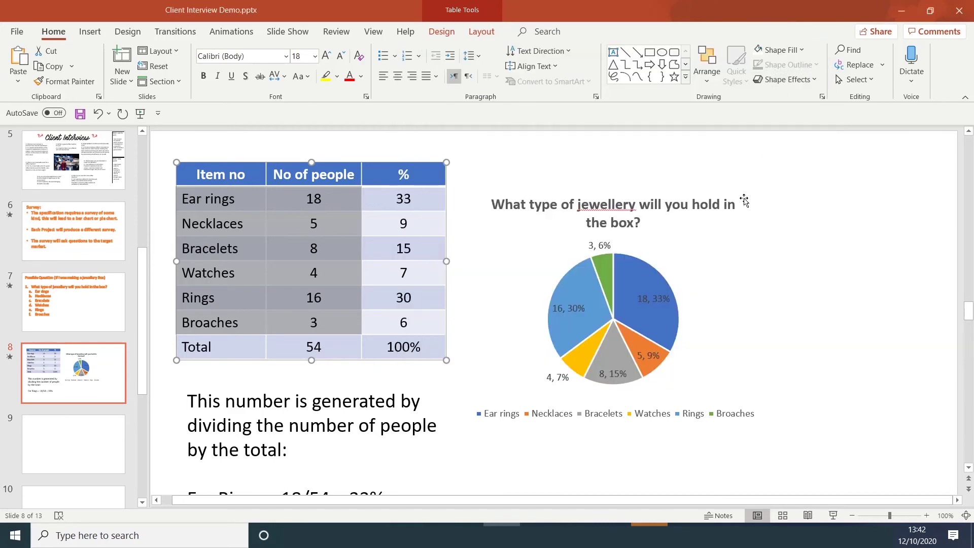
click(671, 318)
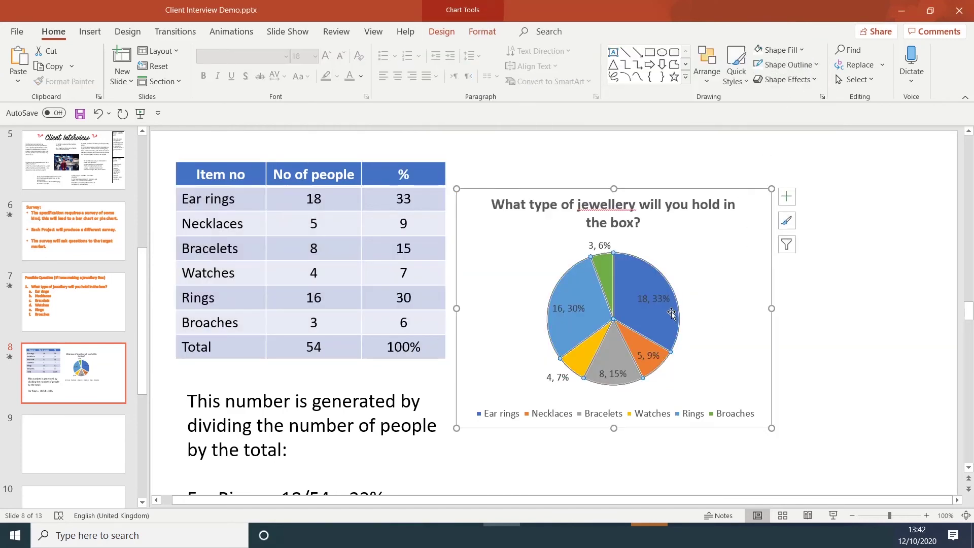
key(Escape)
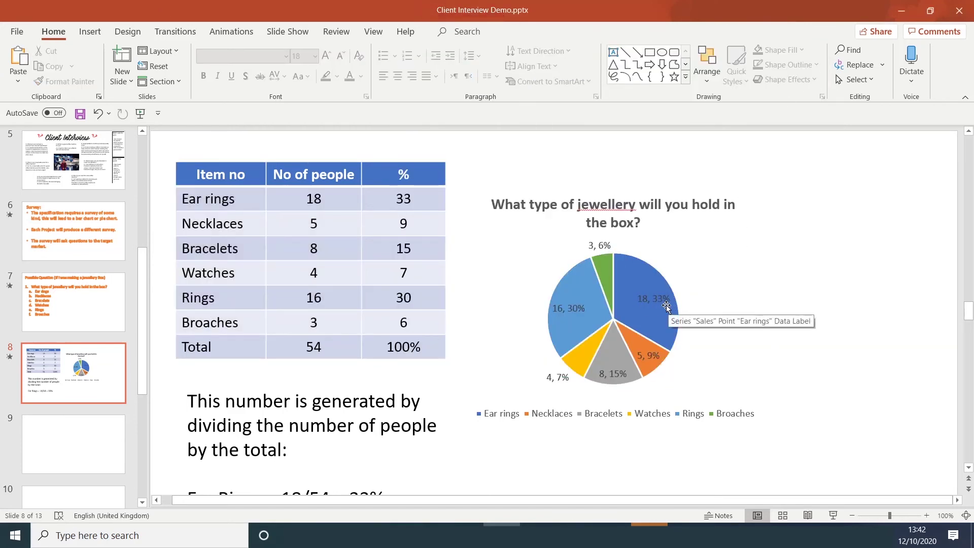
drag(412, 199, 404, 198)
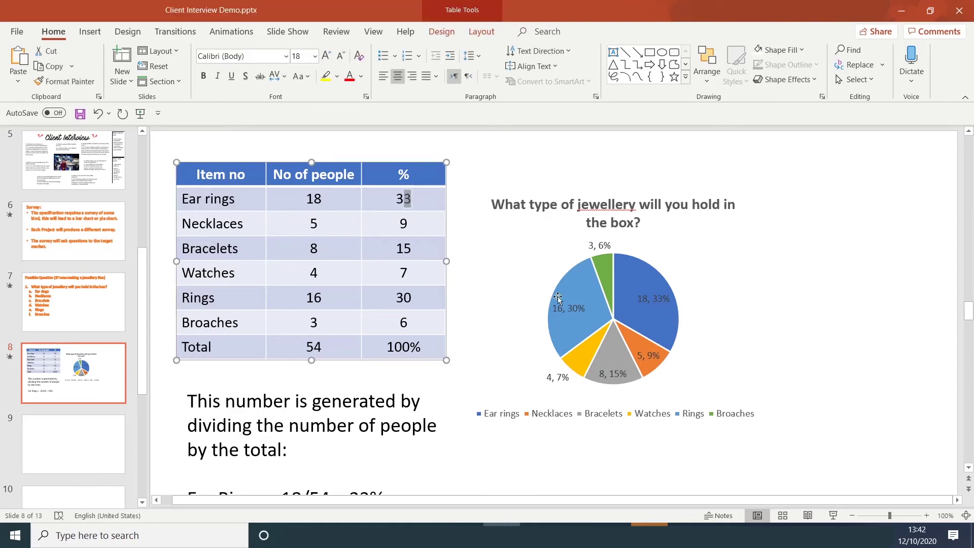
click(654, 365)
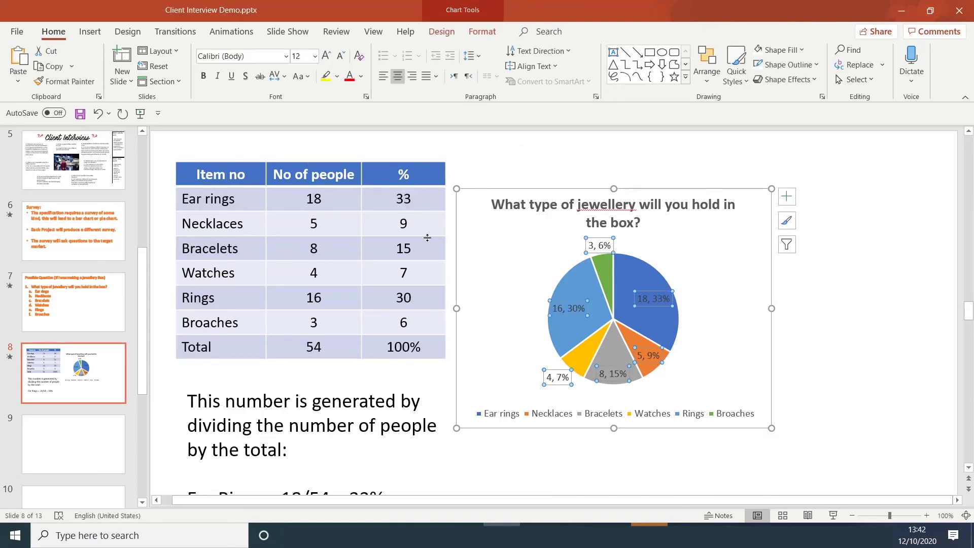
click(627, 361)
click(410, 248)
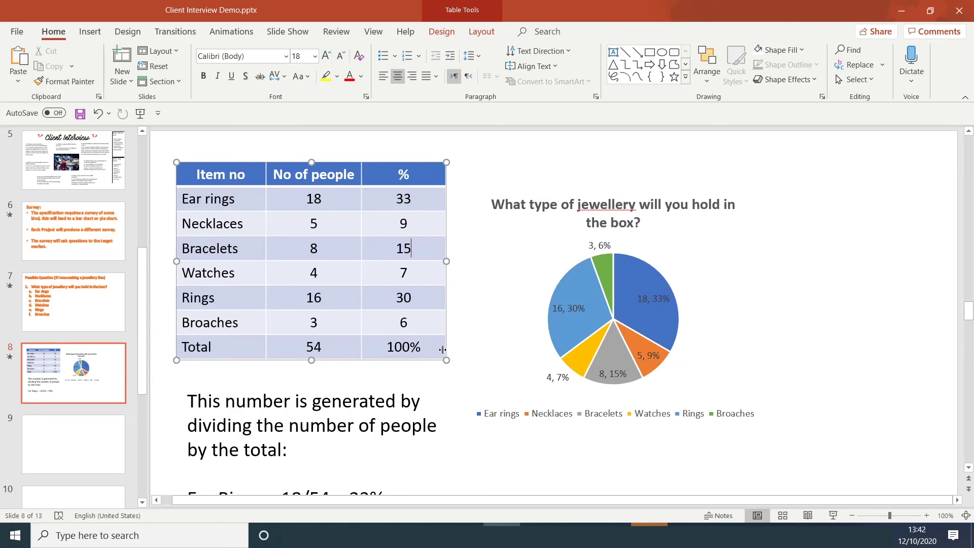
drag(434, 349, 404, 175)
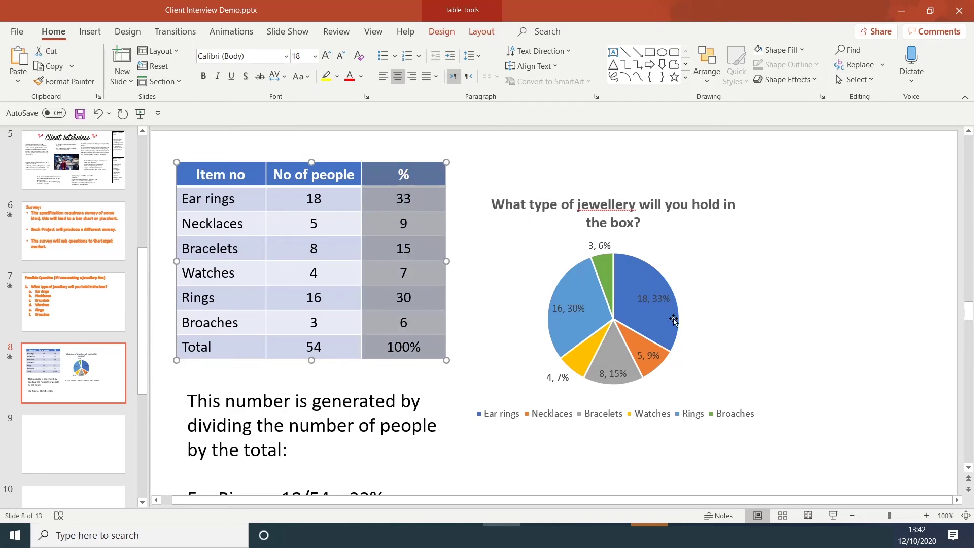
click(611, 333)
click(424, 318)
click(724, 333)
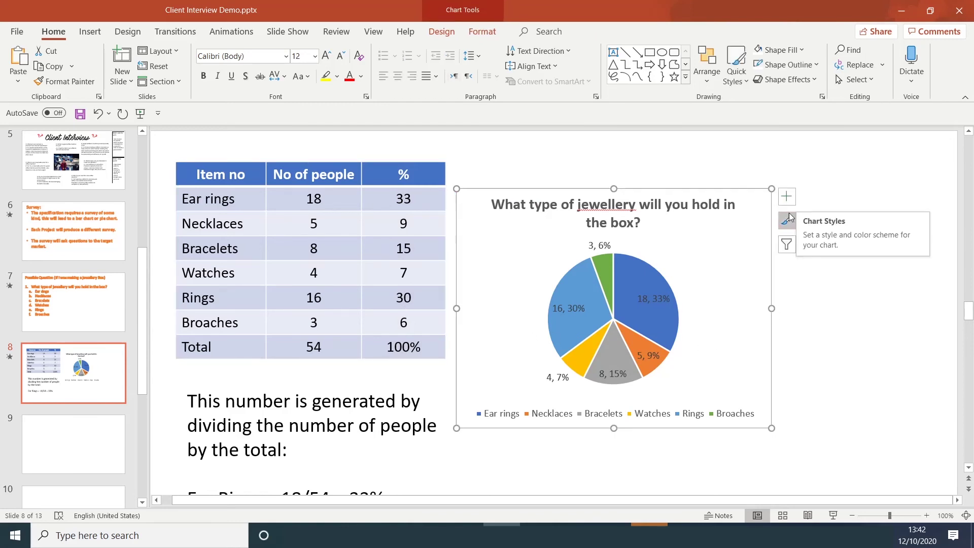
Change the slice labels to Category Name and Percentage, with Value unchecked.
click(786, 197)
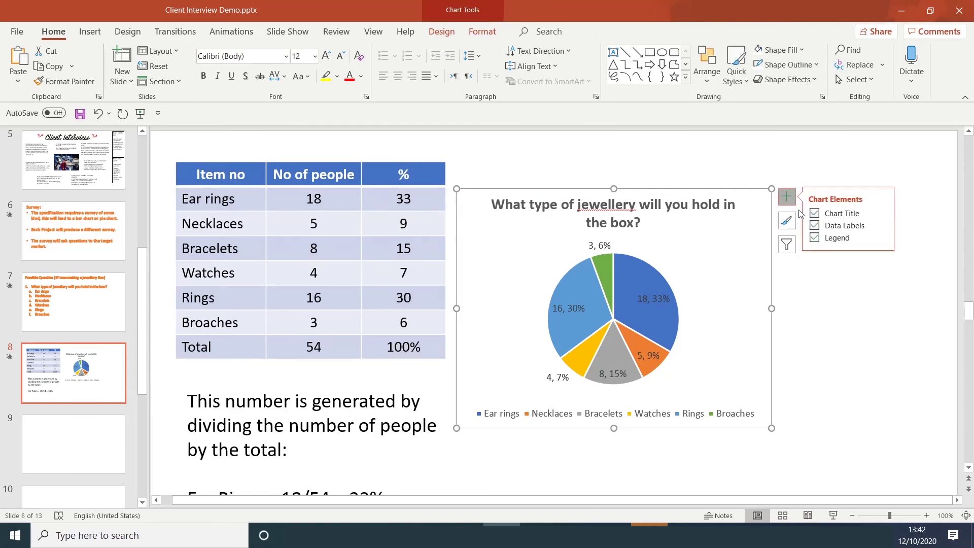
click(882, 226)
click(932, 308)
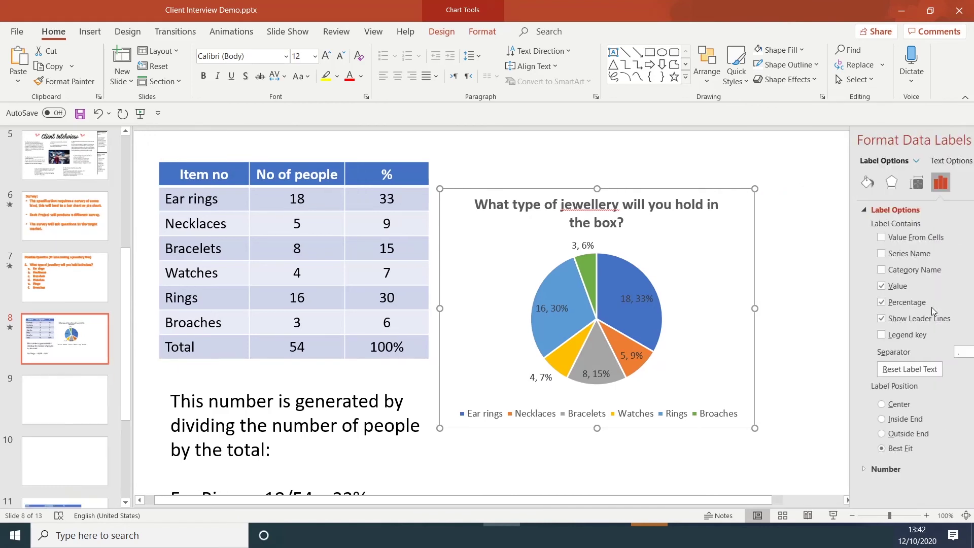
click(827, 286)
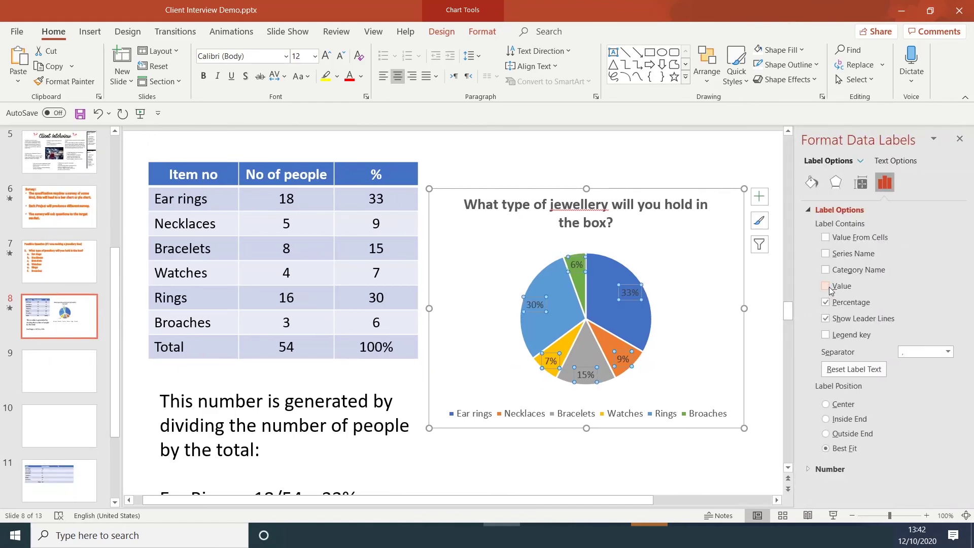
click(826, 286)
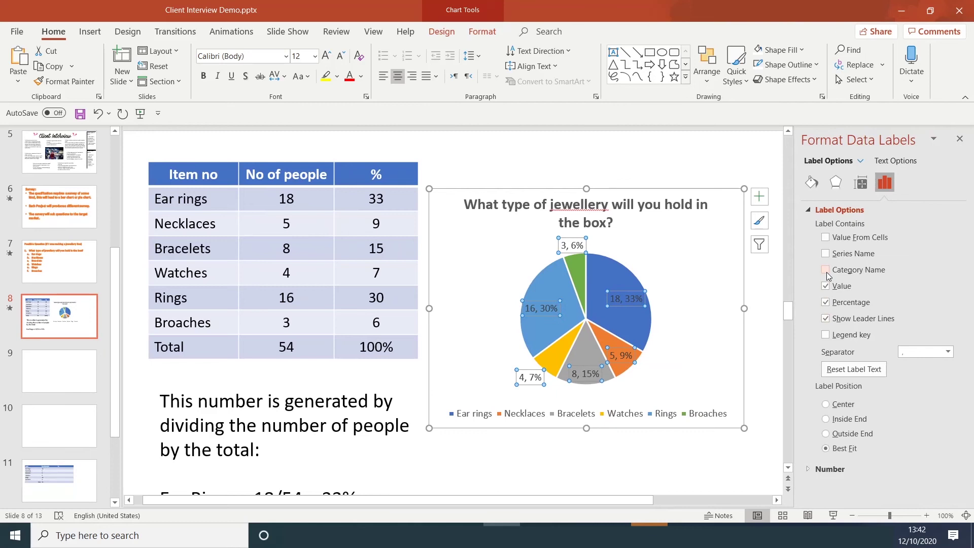
click(826, 270)
click(826, 286)
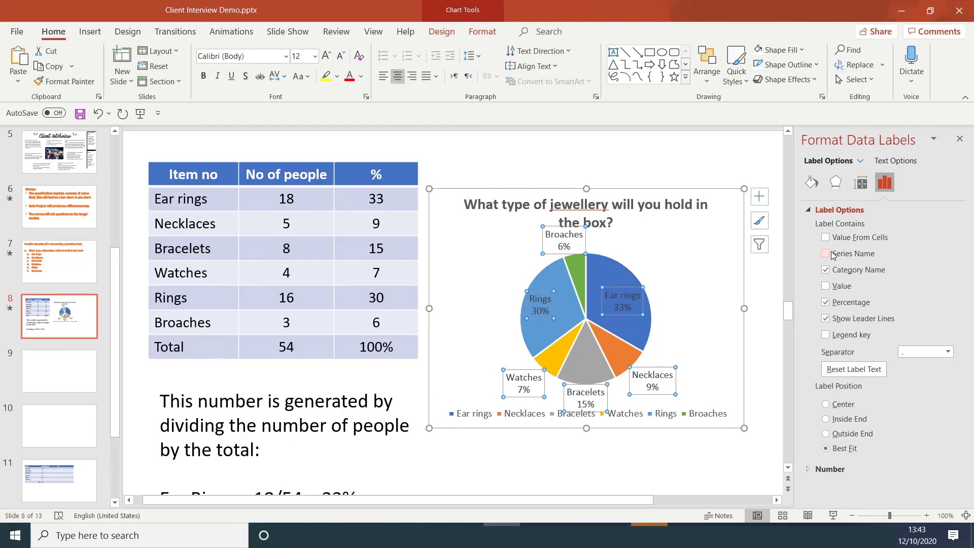
click(959, 138)
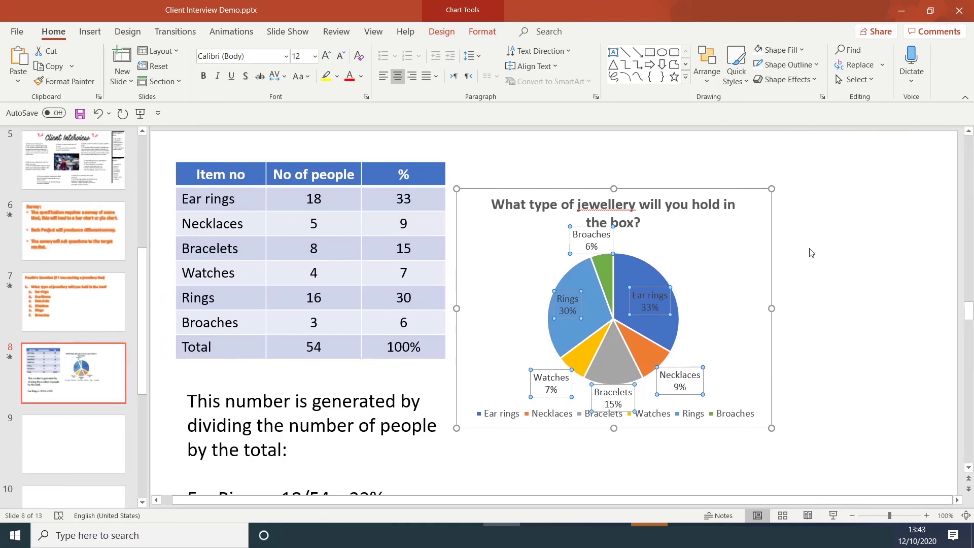
click(812, 253)
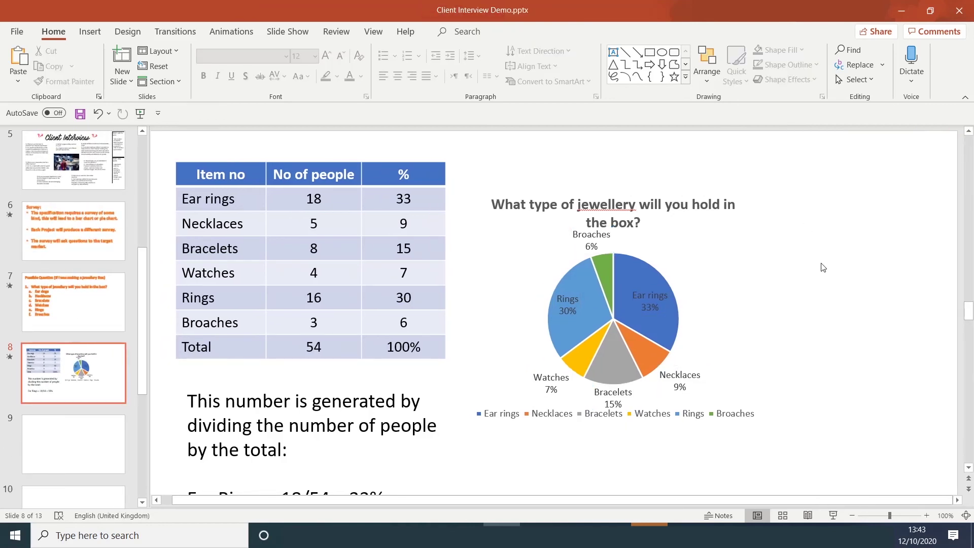
Move the chart legend slightly lower.
click(681, 413)
drag(679, 425, 680, 430)
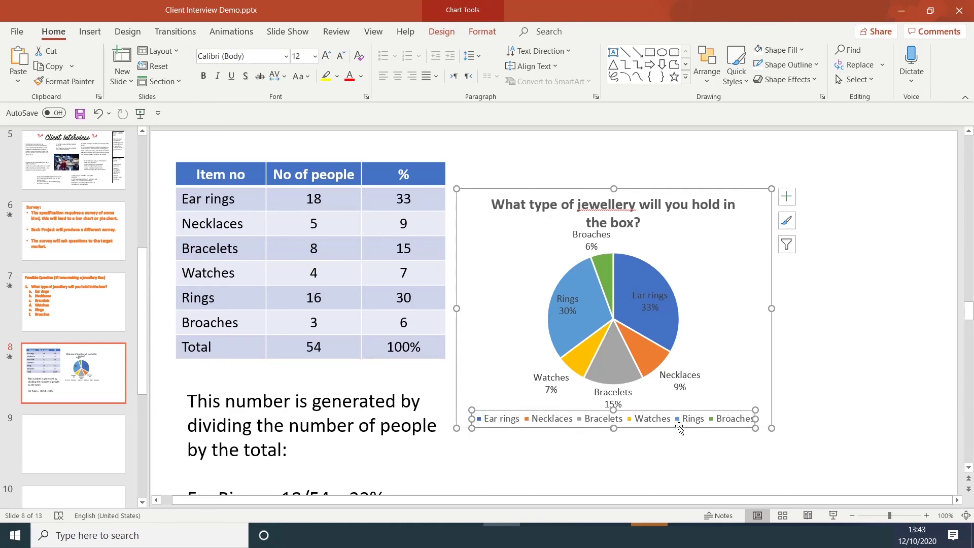
click(698, 456)
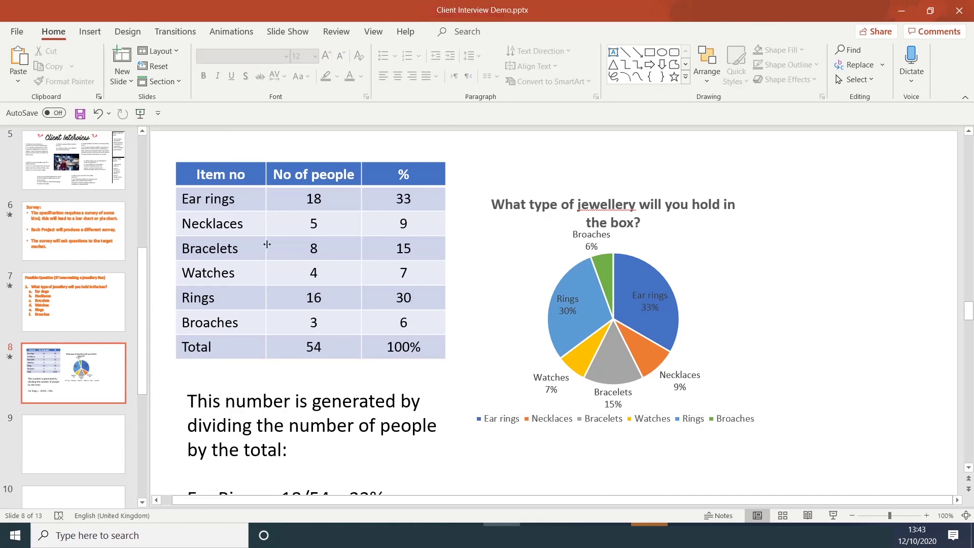
Copy the survey table and paste it onto slide 9.
click(271, 277)
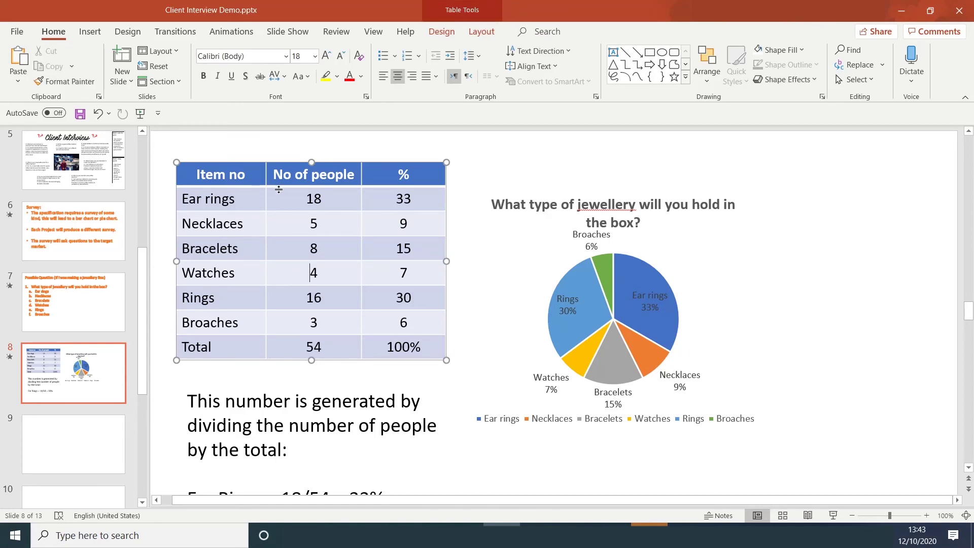
click(80, 401)
click(243, 298)
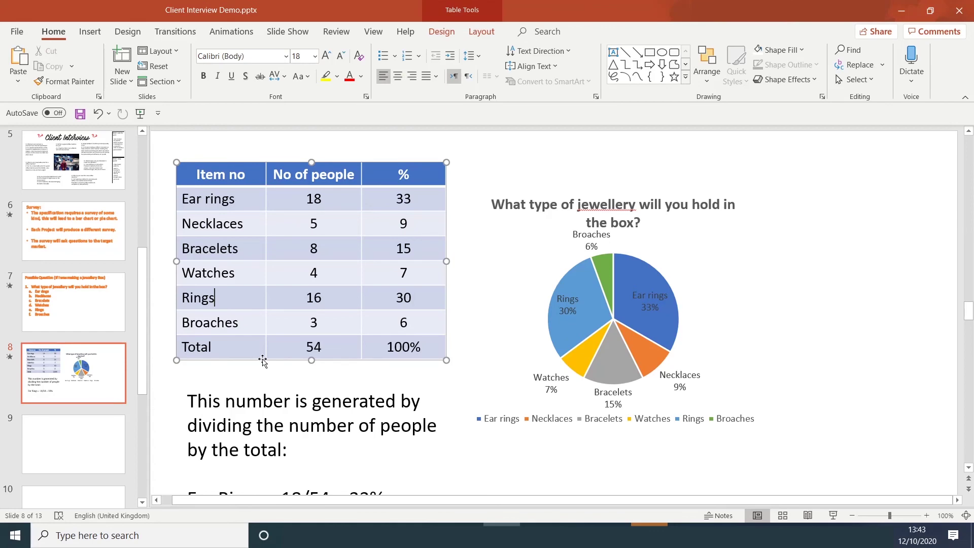
click(262, 358)
key(ctrl+c)
click(73, 444)
key(ctrl+v)
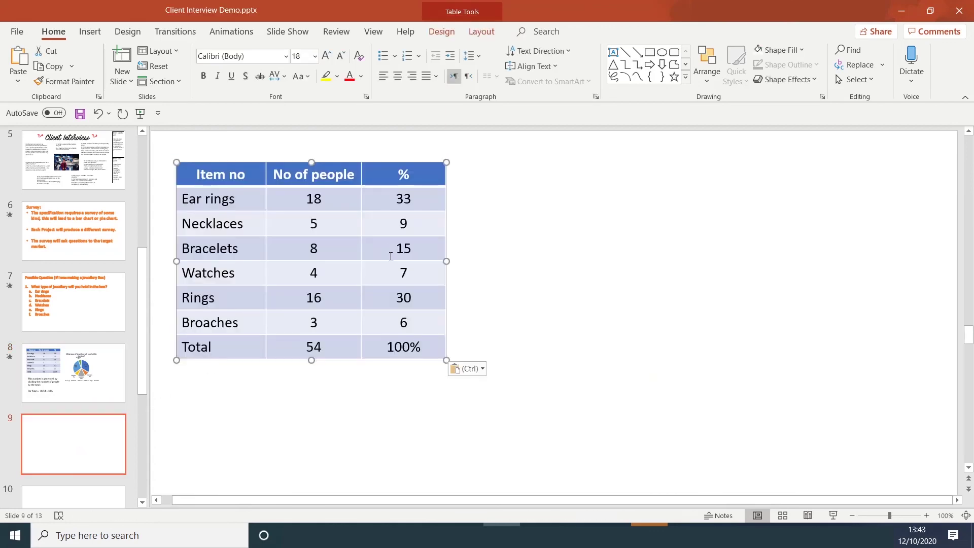
Reduce the pasted chart's font size and place it beside the table.
key(ctrl+a)
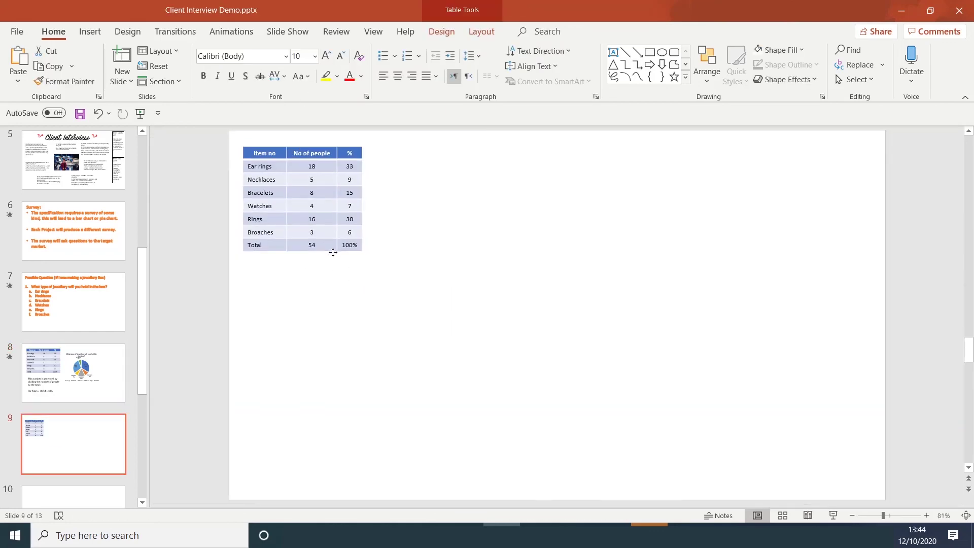
click(342, 57)
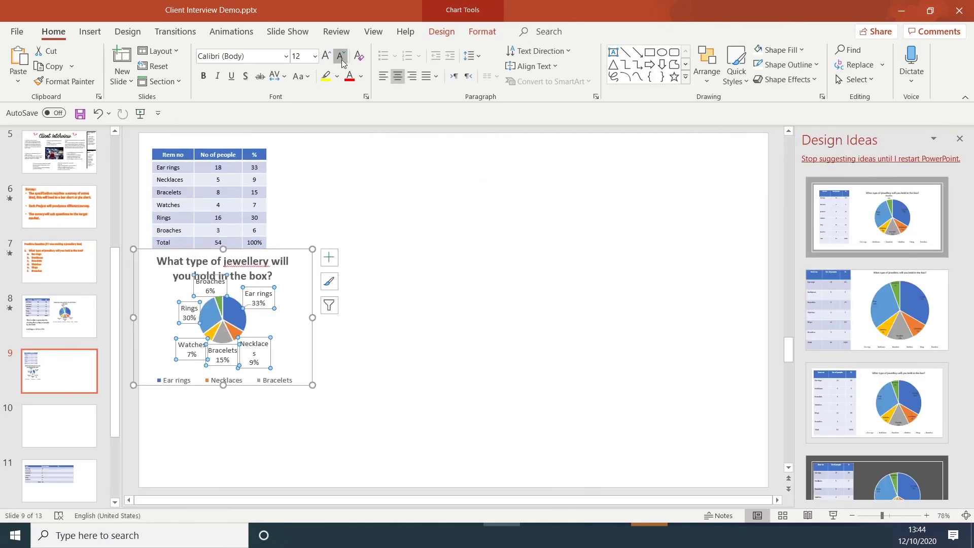
drag(302, 282, 418, 196)
Present slide 9's survey table and pie chart as a slide show.
key(shift+F5)
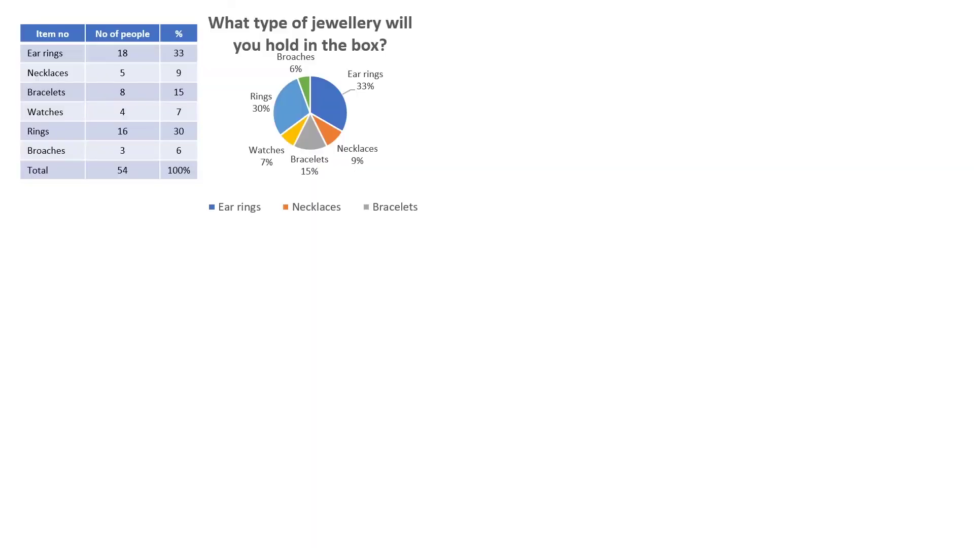